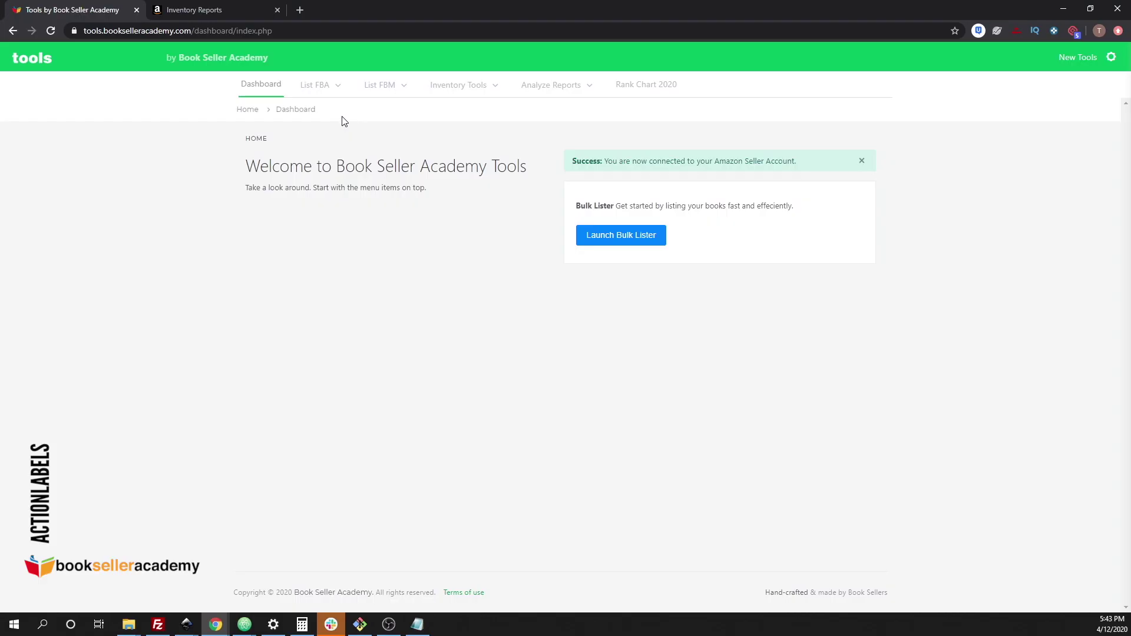
Open the List FBA Products form and browse the Condition options, leaving it at New.
{"action": "left_click", "coordinate": [340, 95]}
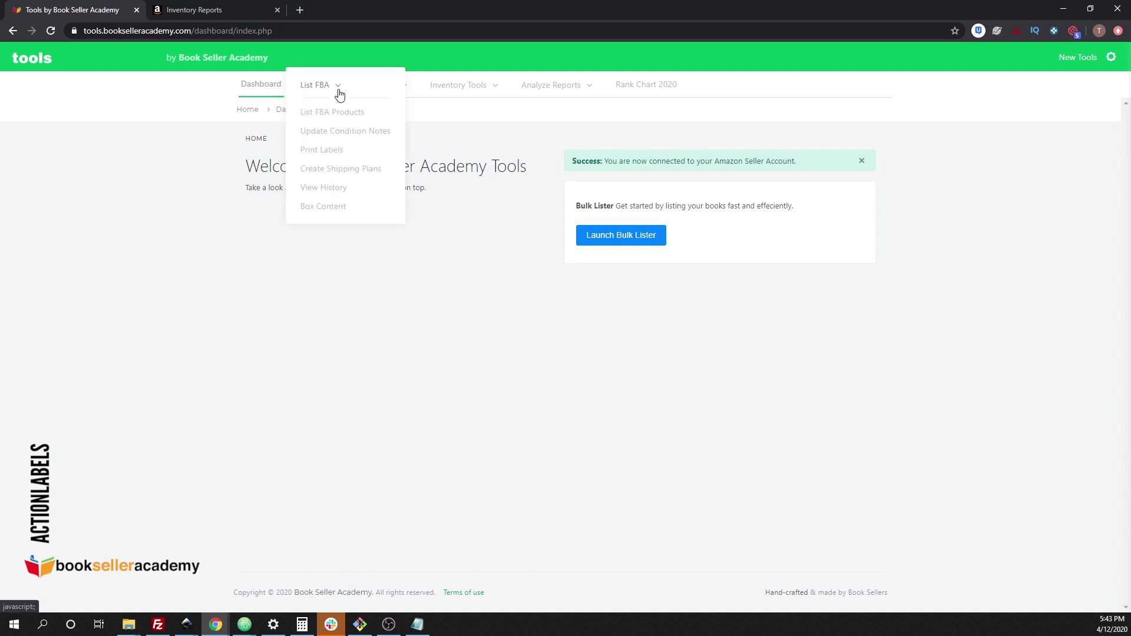
{"action": "left_click", "coordinate": [347, 112]}
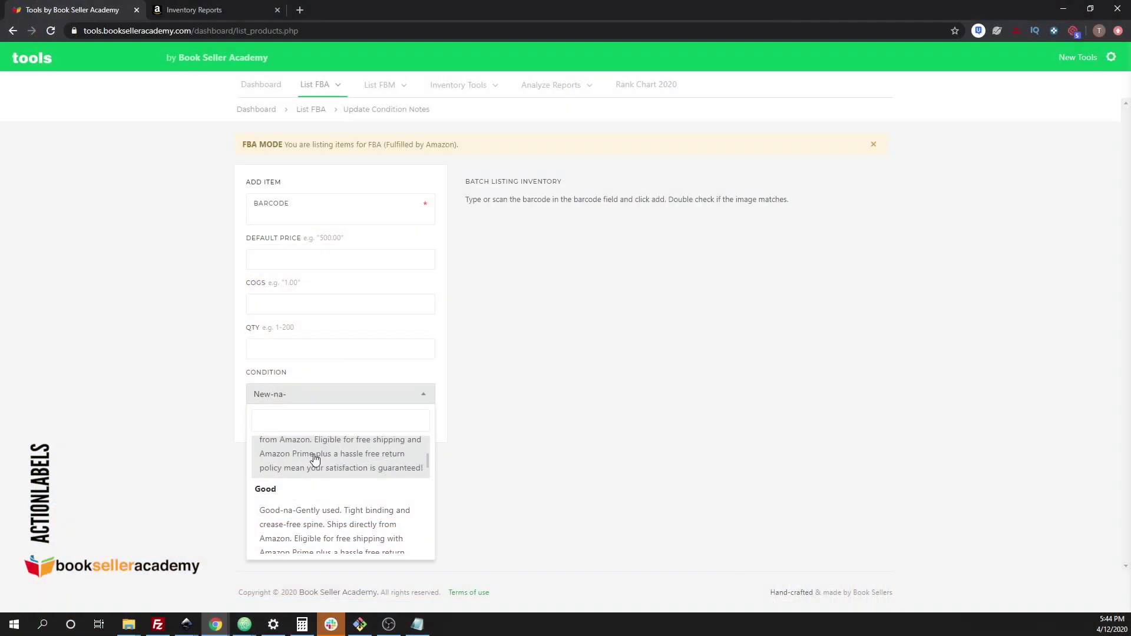
{"action": "scroll", "coordinate": [324, 475], "scroll_direction": "down", "scroll_amount": 1}
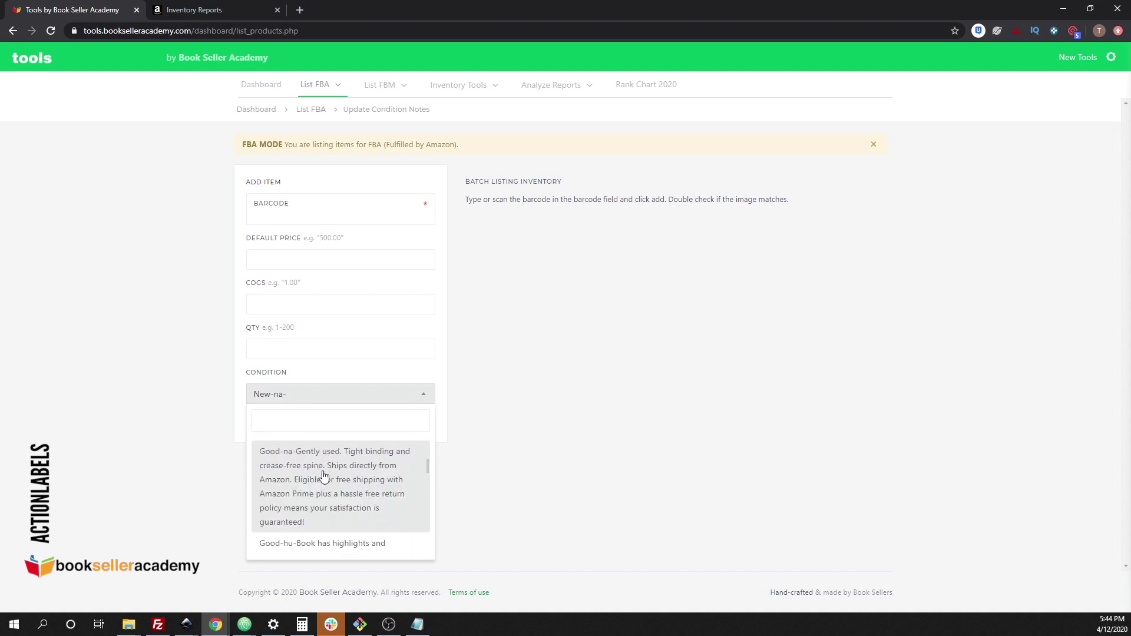
{"action": "scroll", "coordinate": [323, 476], "scroll_direction": "down", "scroll_amount": 1}
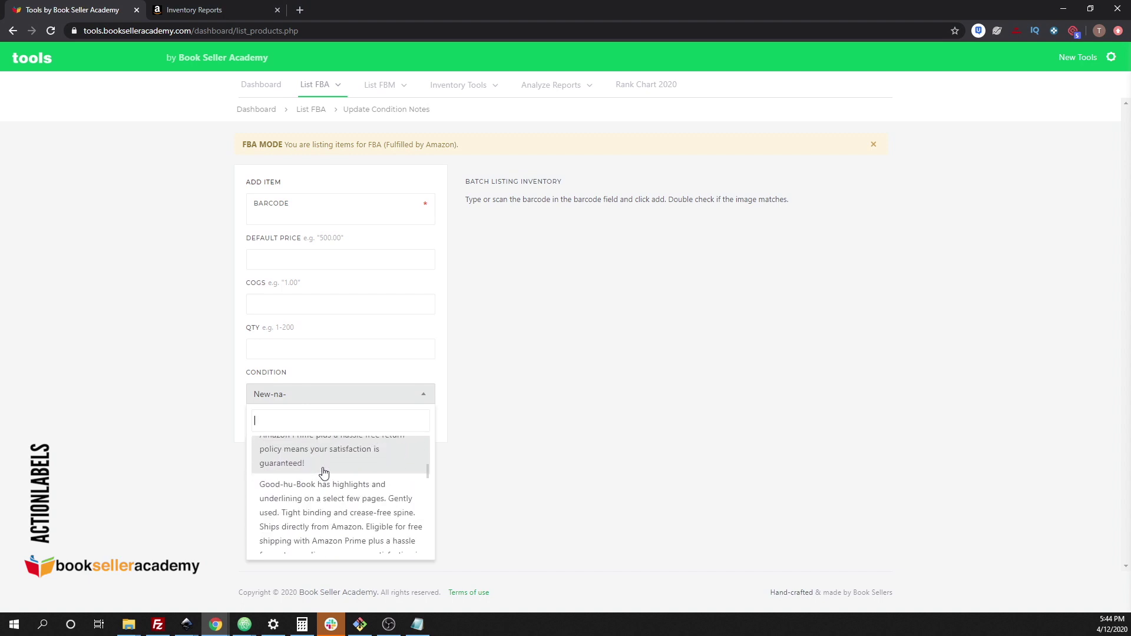
{"action": "scroll", "coordinate": [319, 489], "scroll_direction": "down", "scroll_amount": 3}
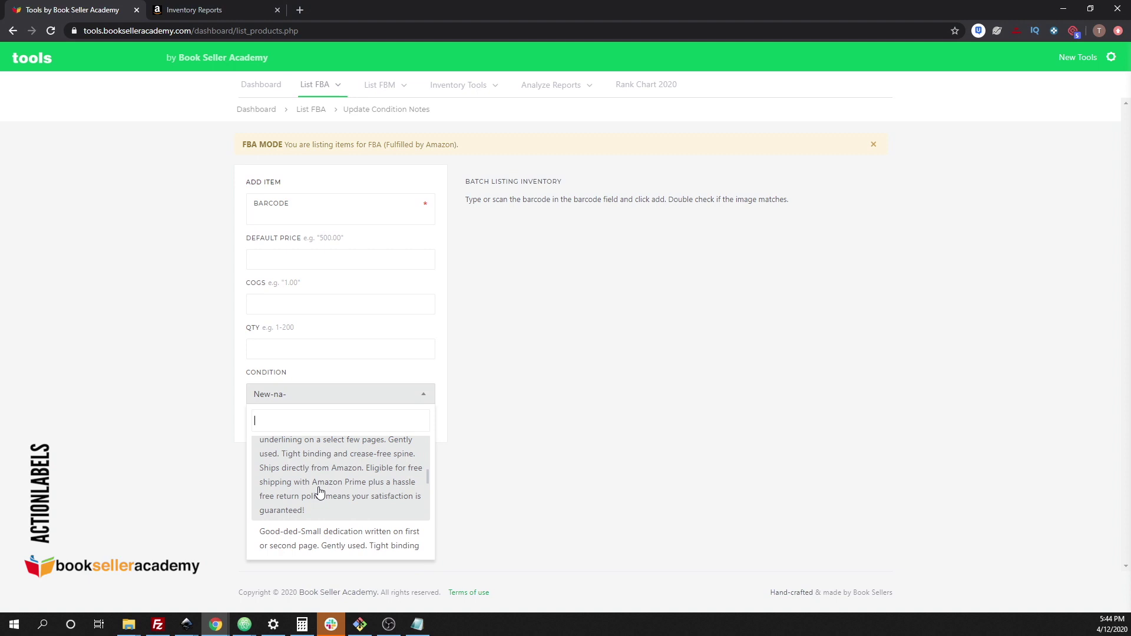
{"action": "scroll", "coordinate": [321, 490], "scroll_direction": "down", "scroll_amount": 1}
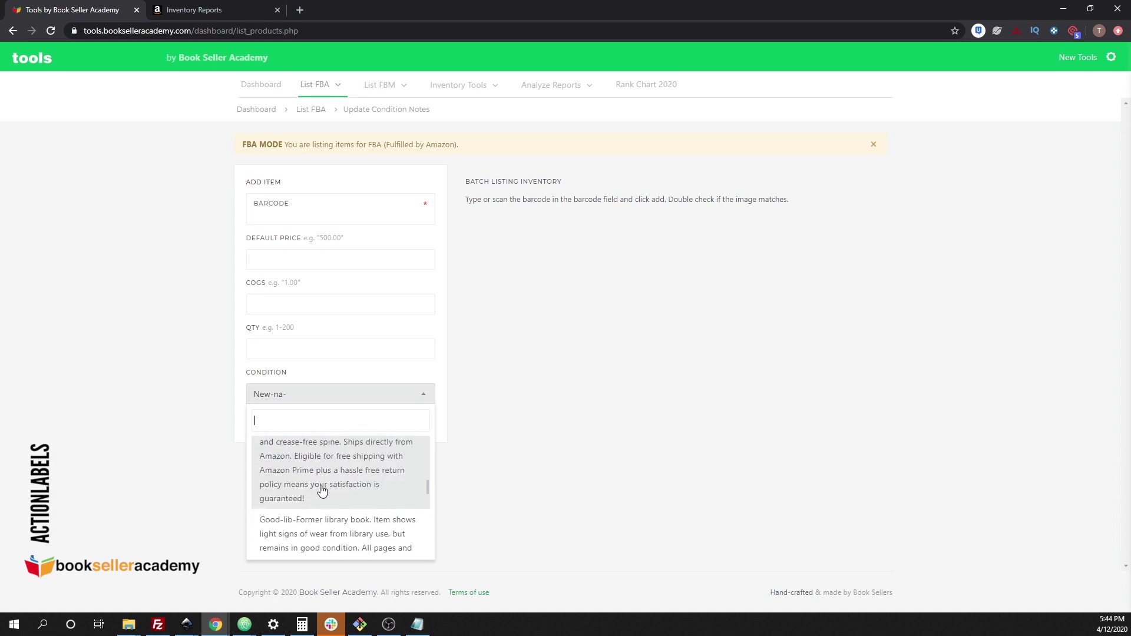
{"action": "scroll", "coordinate": [321, 490], "scroll_direction": "down", "scroll_amount": 1}
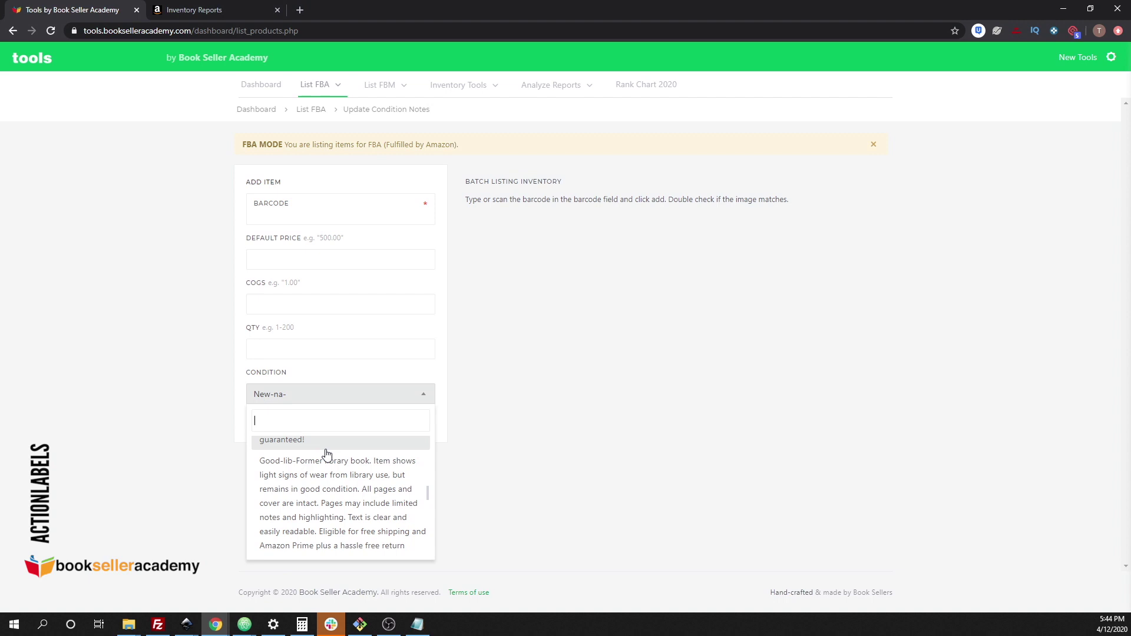
{"action": "left_click", "coordinate": [471, 423]}
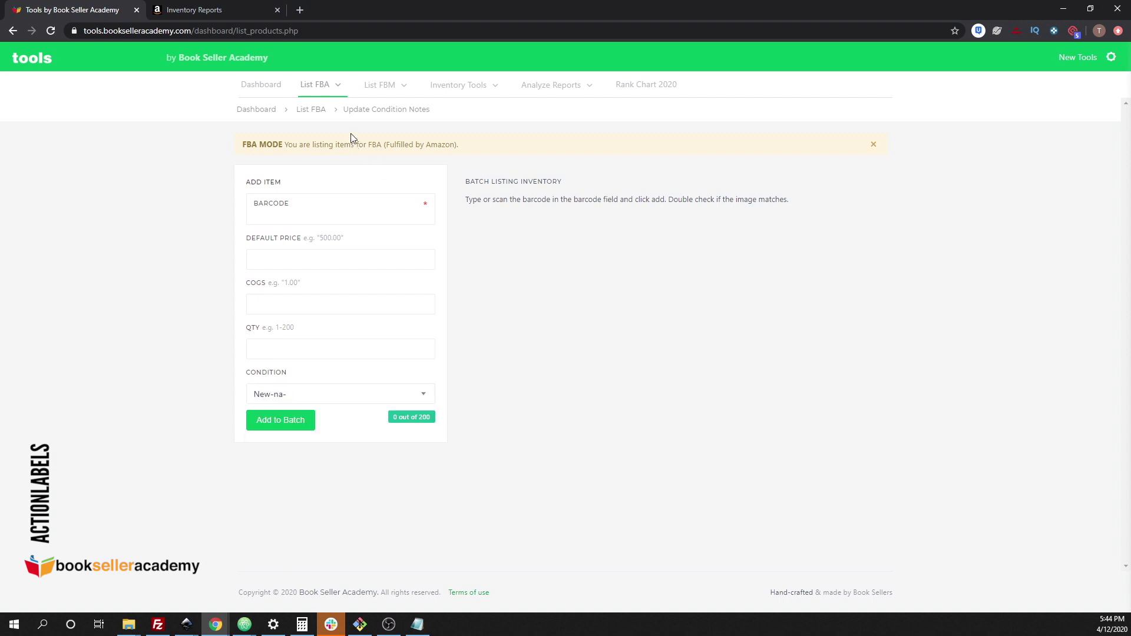
On the condition notes page, download the scan label for the UsedGood 'hu' note.
{"action": "left_click", "coordinate": [373, 117]}
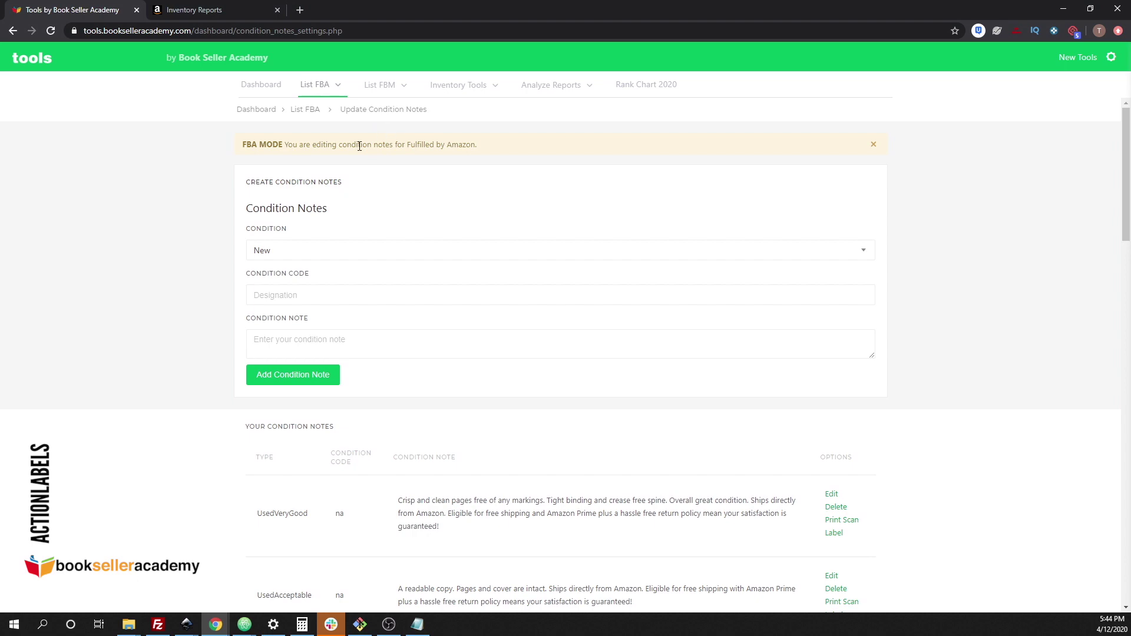
{"action": "scroll", "coordinate": [183, 347], "scroll_direction": "down", "scroll_amount": 2}
{"action": "scroll", "coordinate": [184, 347], "scroll_direction": "up", "scroll_amount": 2}
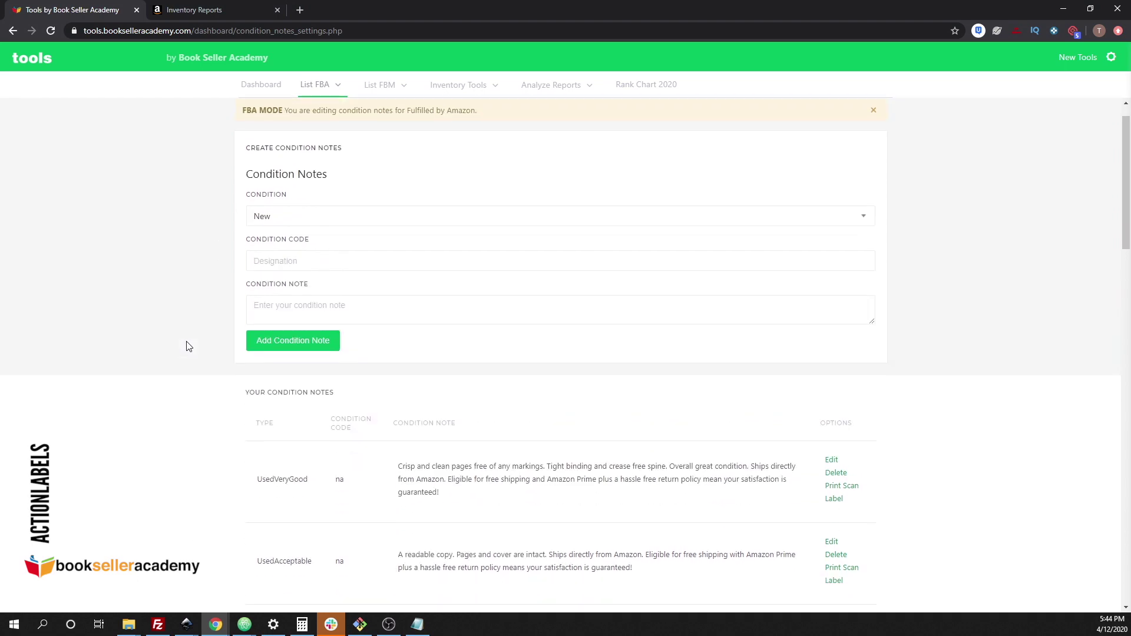
{"action": "scroll", "coordinate": [186, 347], "scroll_direction": "down", "scroll_amount": 5}
{"action": "scroll", "coordinate": [186, 346], "scroll_direction": "down", "scroll_amount": 2}
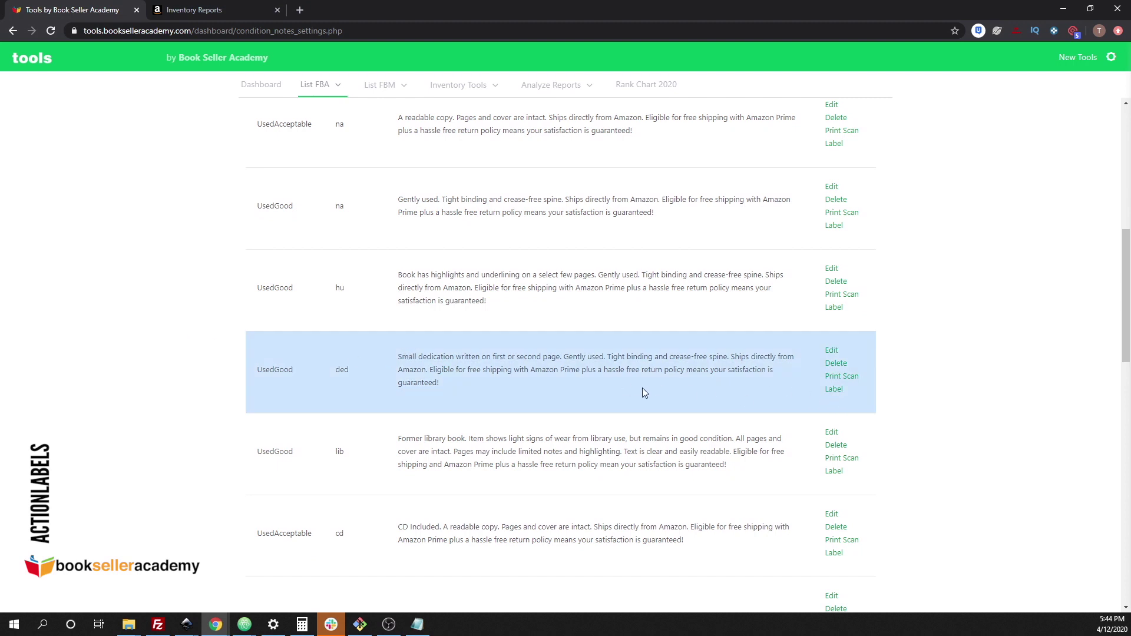
{"action": "scroll", "coordinate": [642, 388], "scroll_direction": "up", "scroll_amount": 2}
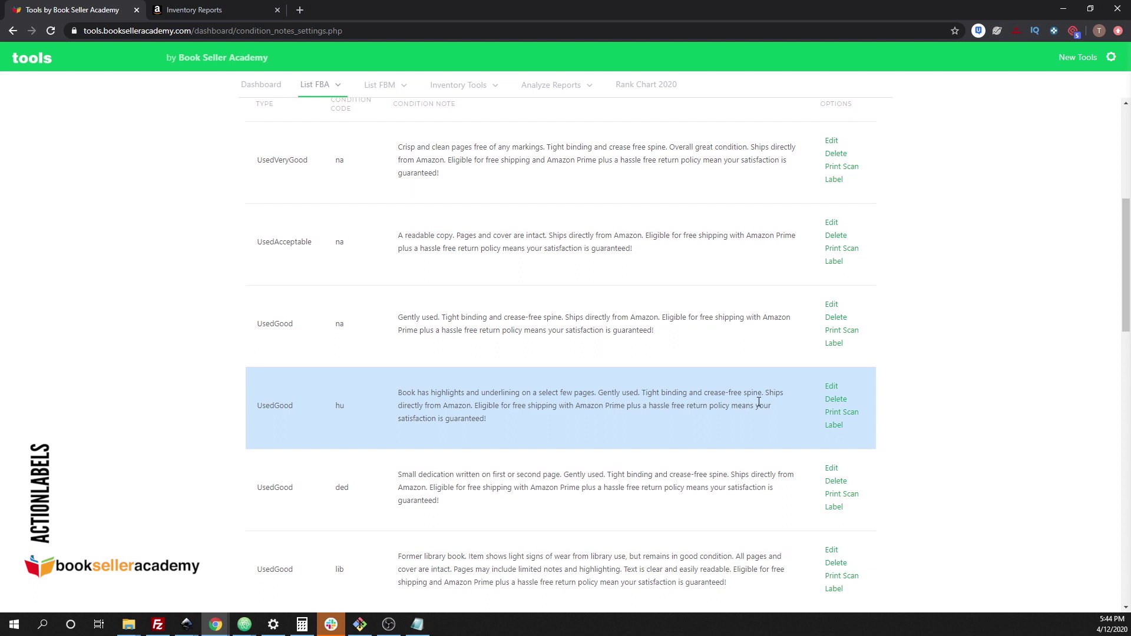
{"action": "left_click", "coordinate": [832, 417]}
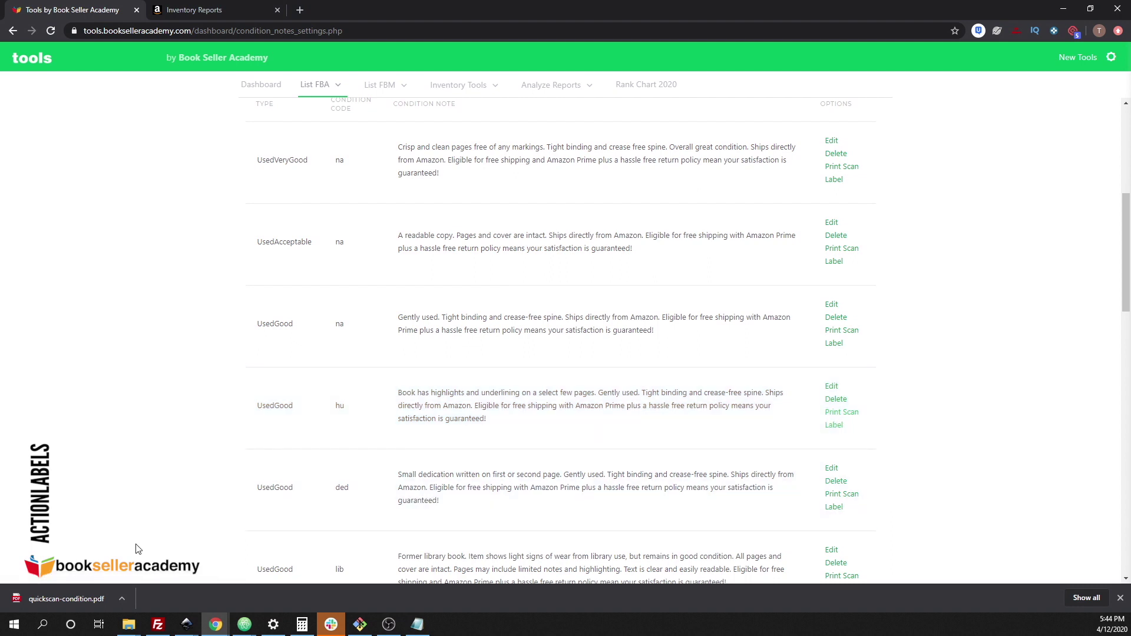
View quickscan-condition.pdf, the Used, Good barcode label with code hu.
{"action": "left_click", "coordinate": [91, 599]}
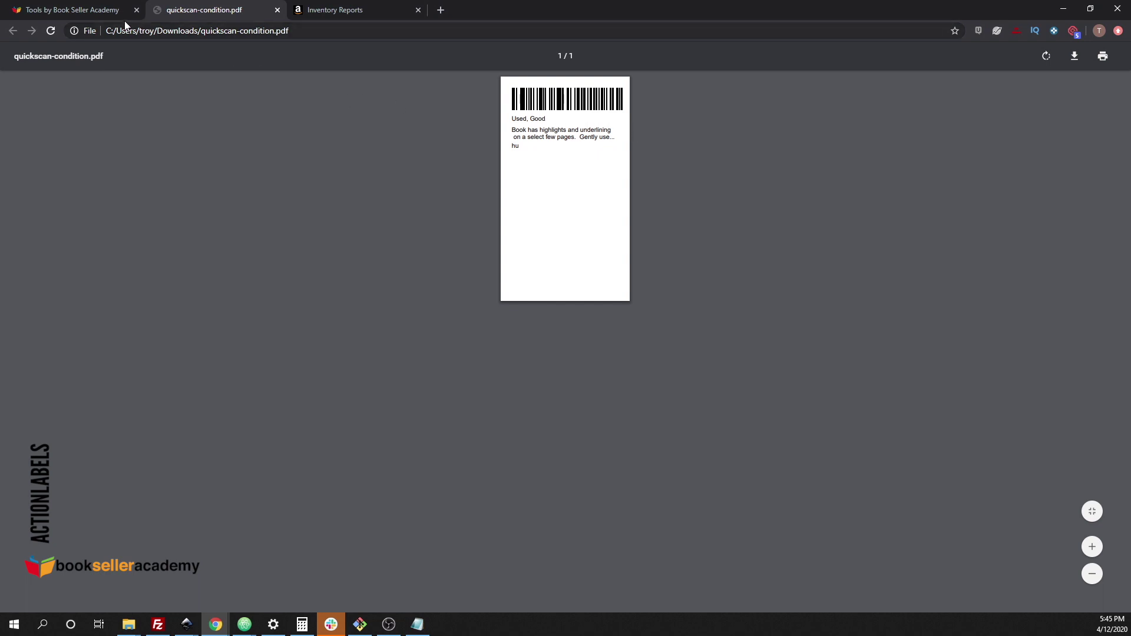
{"action": "left_click", "coordinate": [103, 13]}
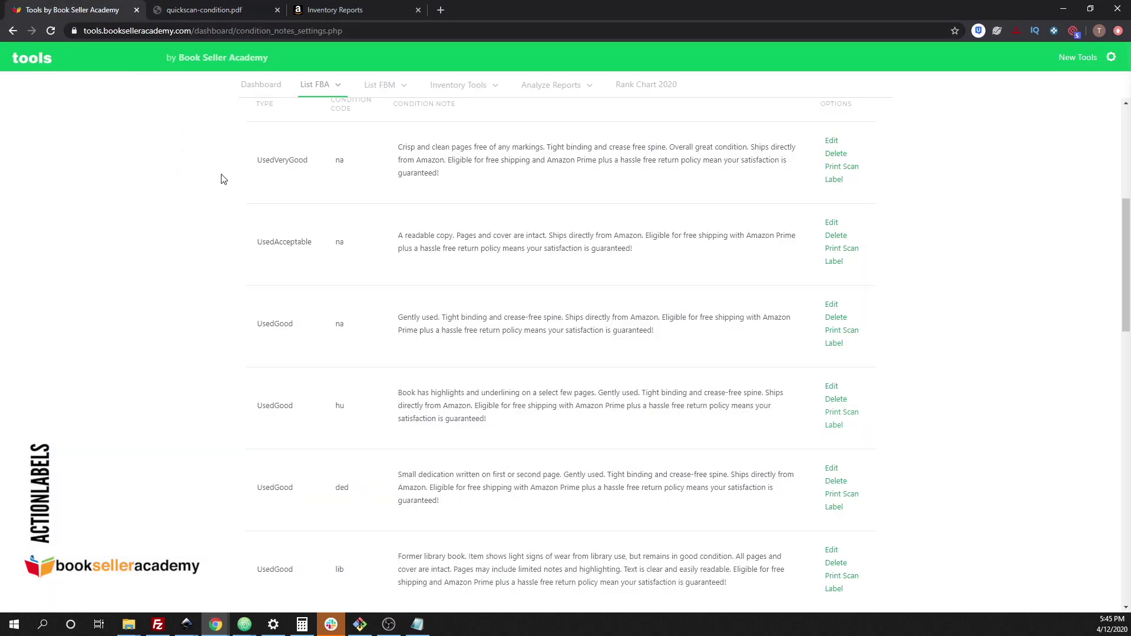
{"action": "scroll", "coordinate": [224, 179], "scroll_direction": "up", "scroll_amount": 6}
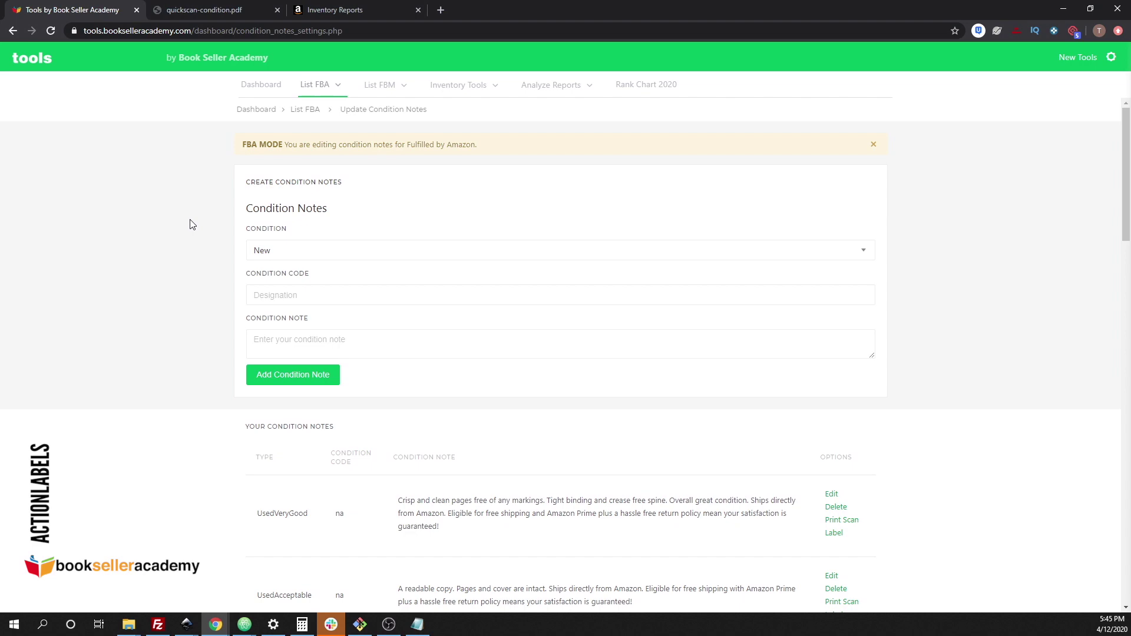
{"action": "scroll", "coordinate": [195, 259], "scroll_direction": "down", "scroll_amount": 2}
{"action": "scroll", "coordinate": [195, 259], "scroll_direction": "down", "scroll_amount": 1}
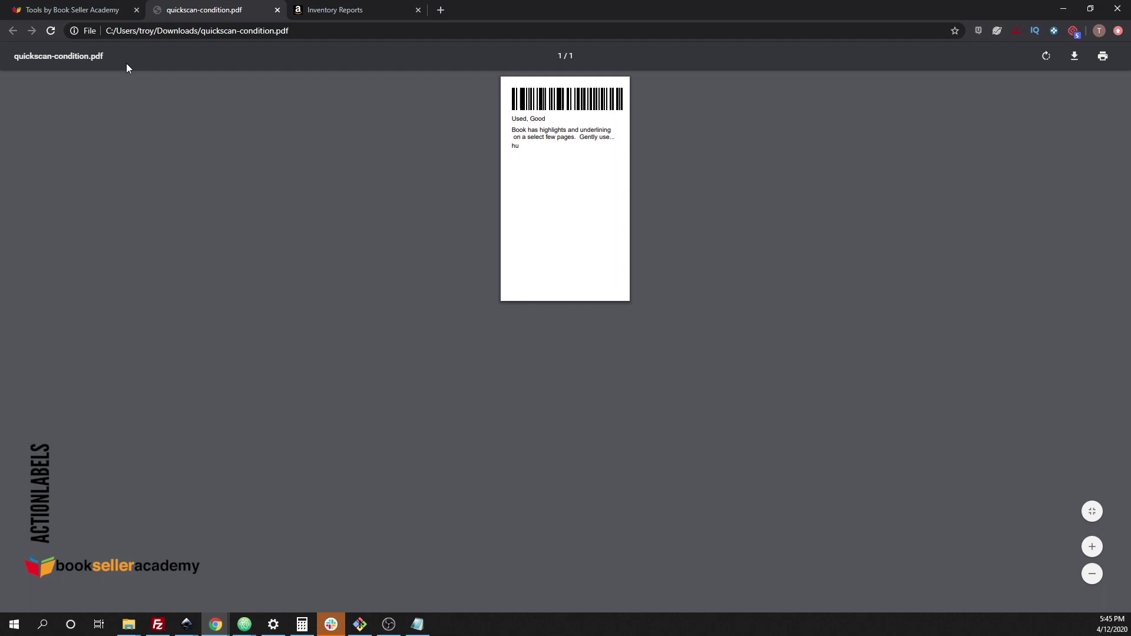
Return to the FBA listing form and enter default price 800, COGS 1.50, quantity 1.
{"action": "left_click", "coordinate": [102, 13]}
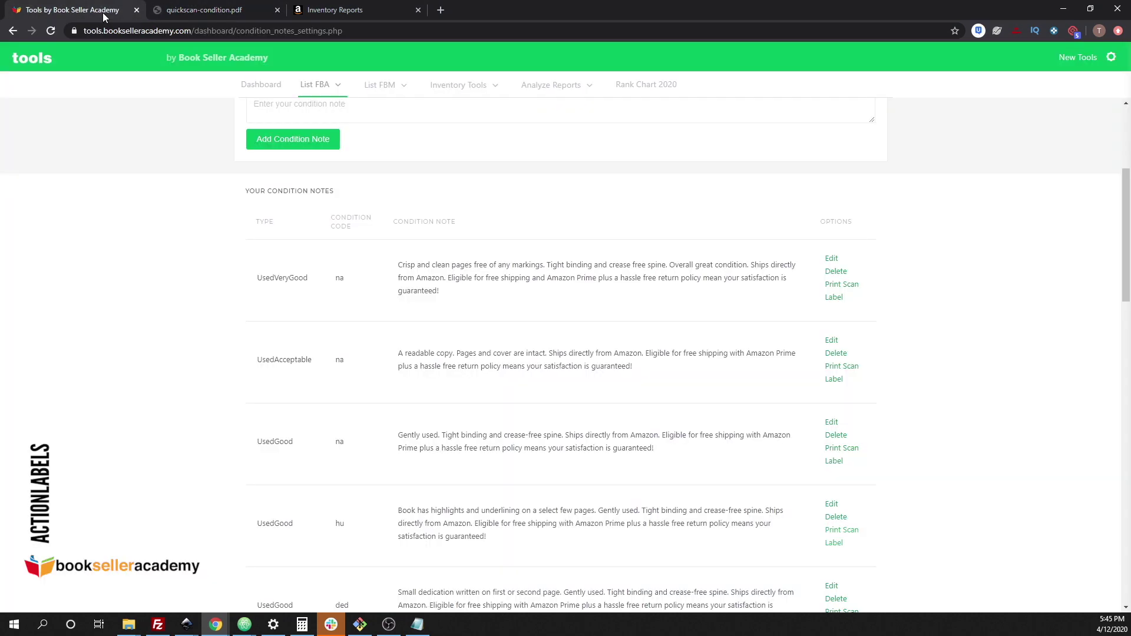
{"action": "scroll", "coordinate": [152, 238], "scroll_direction": "up", "scroll_amount": 1}
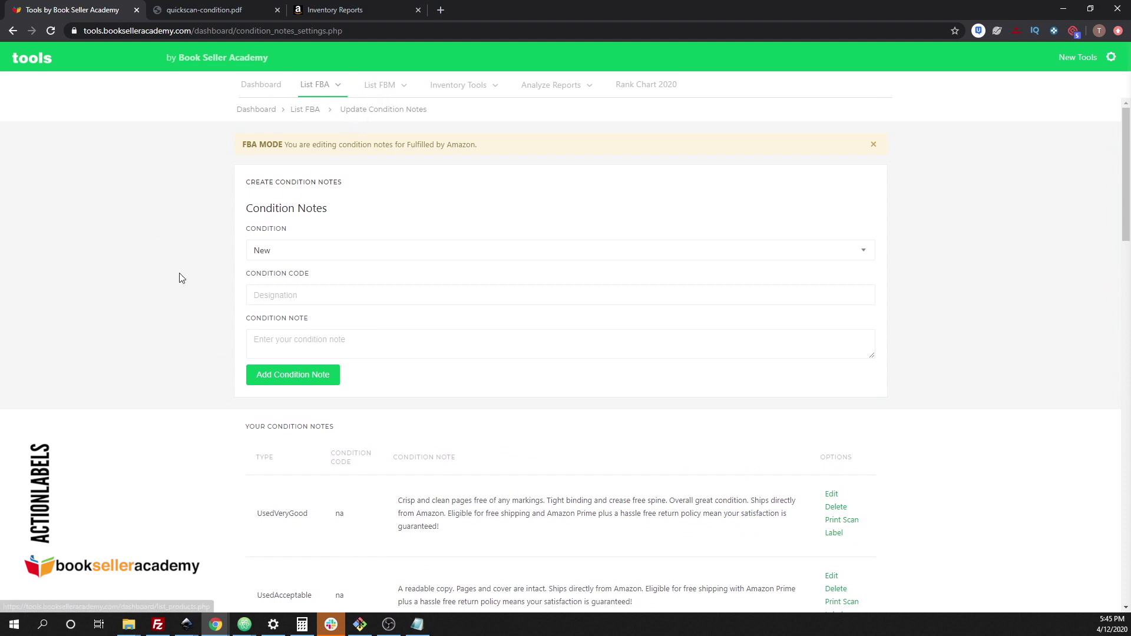
{"action": "left_click", "coordinate": [315, 116]}
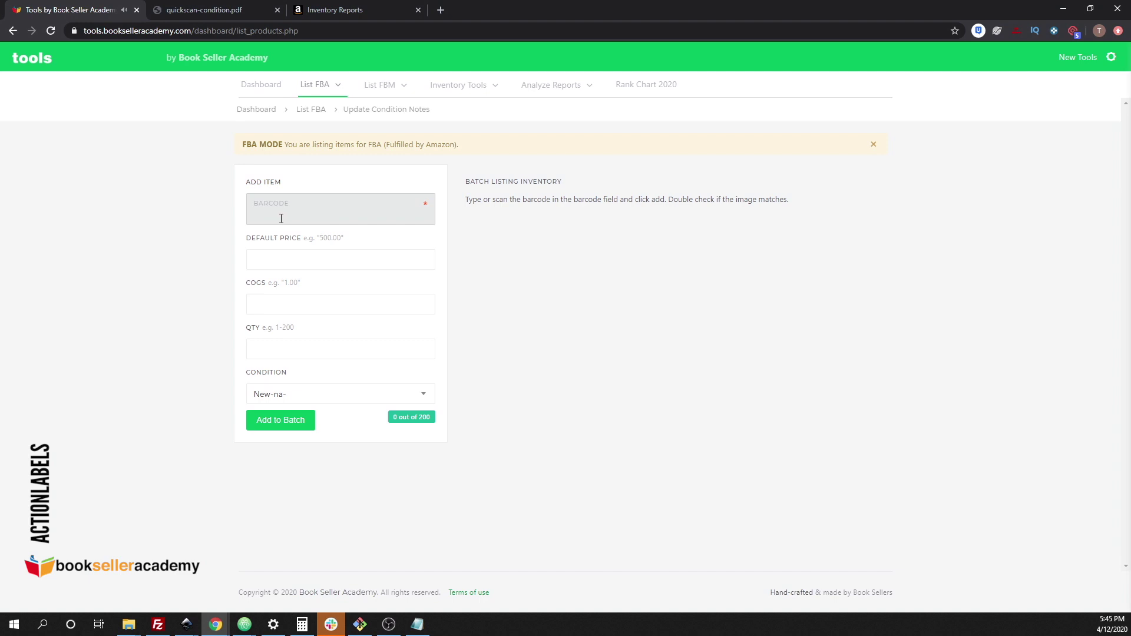
{"action": "left_click", "coordinate": [307, 265]}
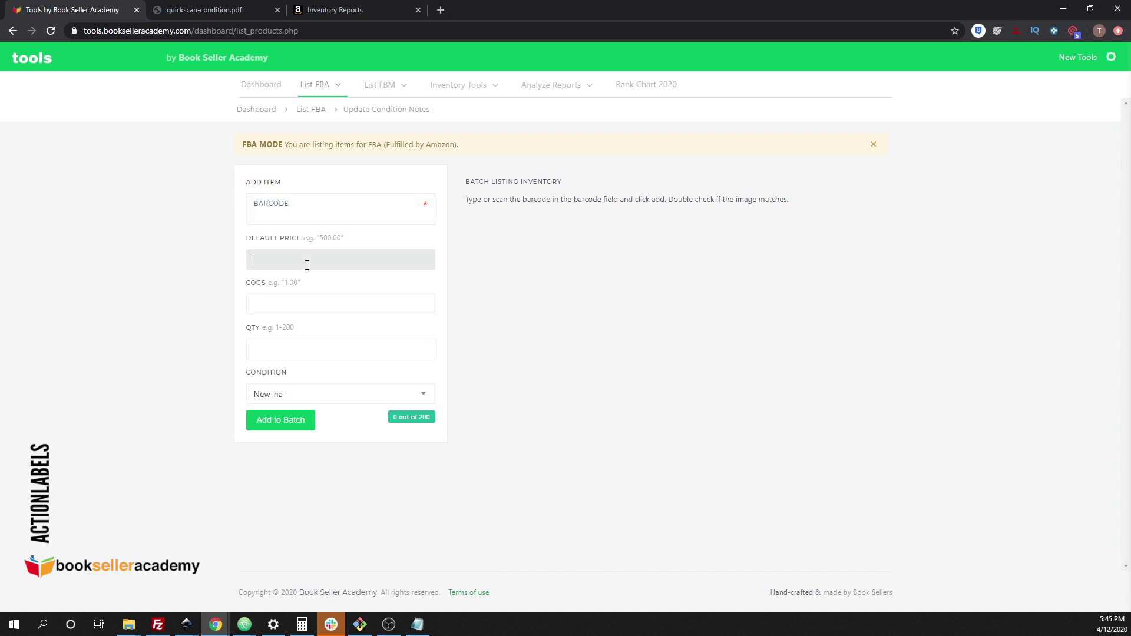
{"action": "type", "text": "800"}
{"action": "left_click", "coordinate": [305, 298]}
{"action": "type", "text": "1.50"}
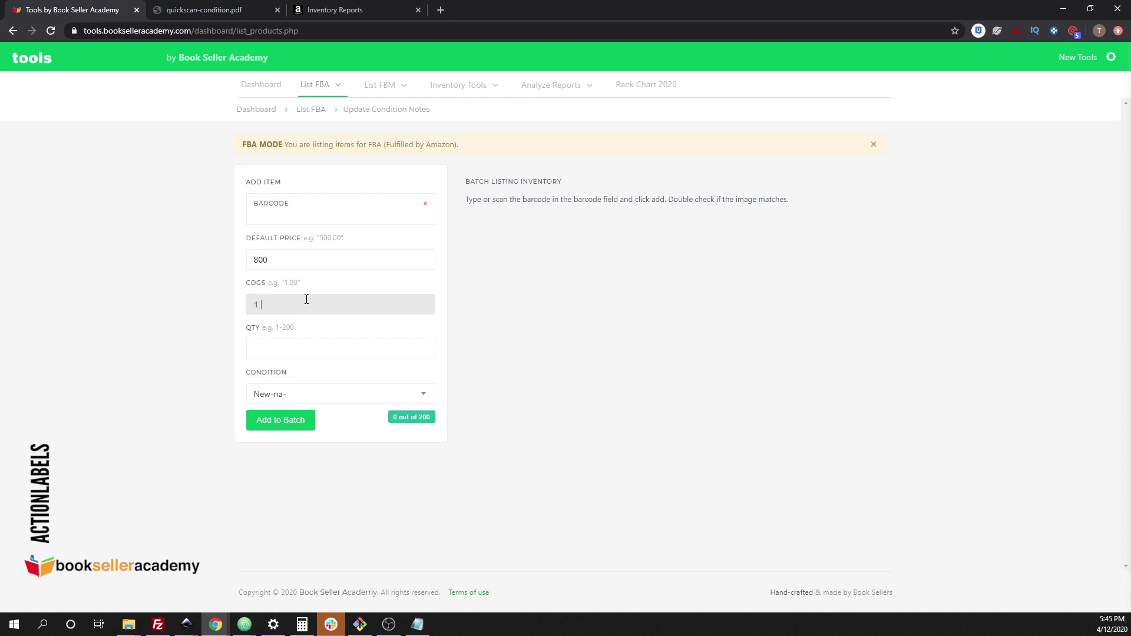
{"action": "left_click", "coordinate": [309, 347]}
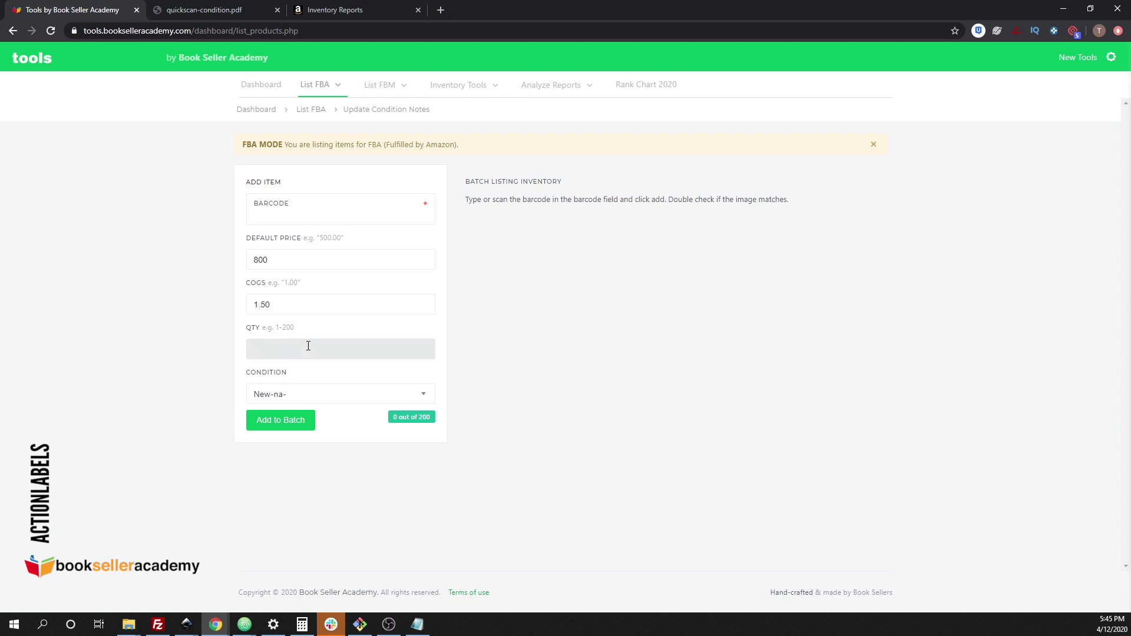
{"action": "type", "text": "1"}
Set the condition note to Very Good, leaving the Barcode field ready for a scan.
{"action": "left_click", "coordinate": [415, 394]}
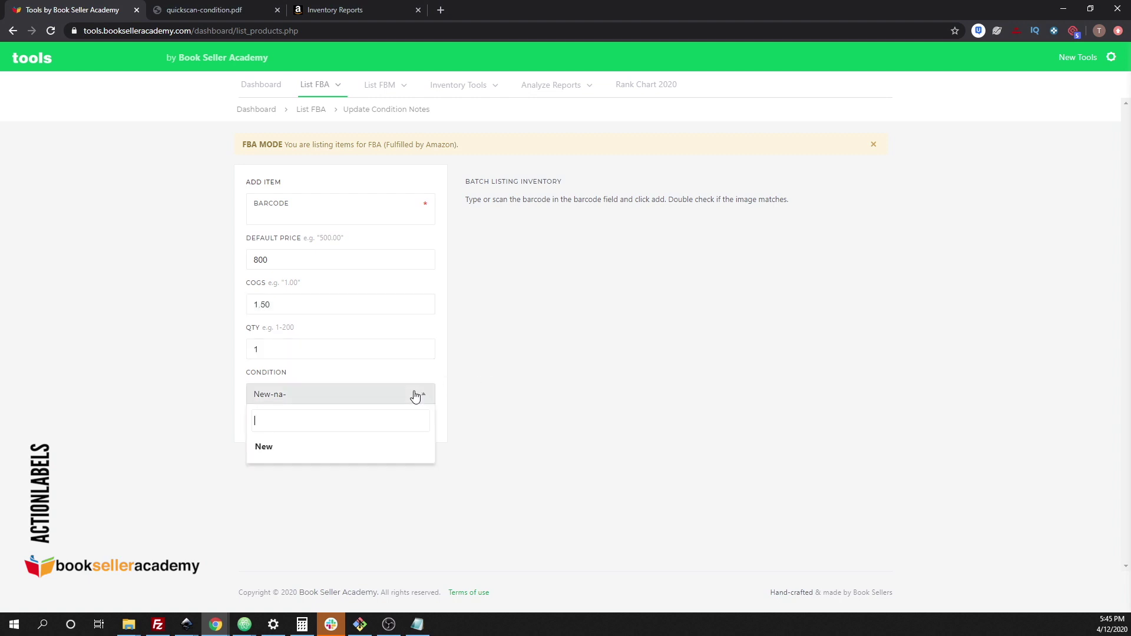
{"action": "scroll", "coordinate": [348, 477], "scroll_direction": "down", "scroll_amount": 2}
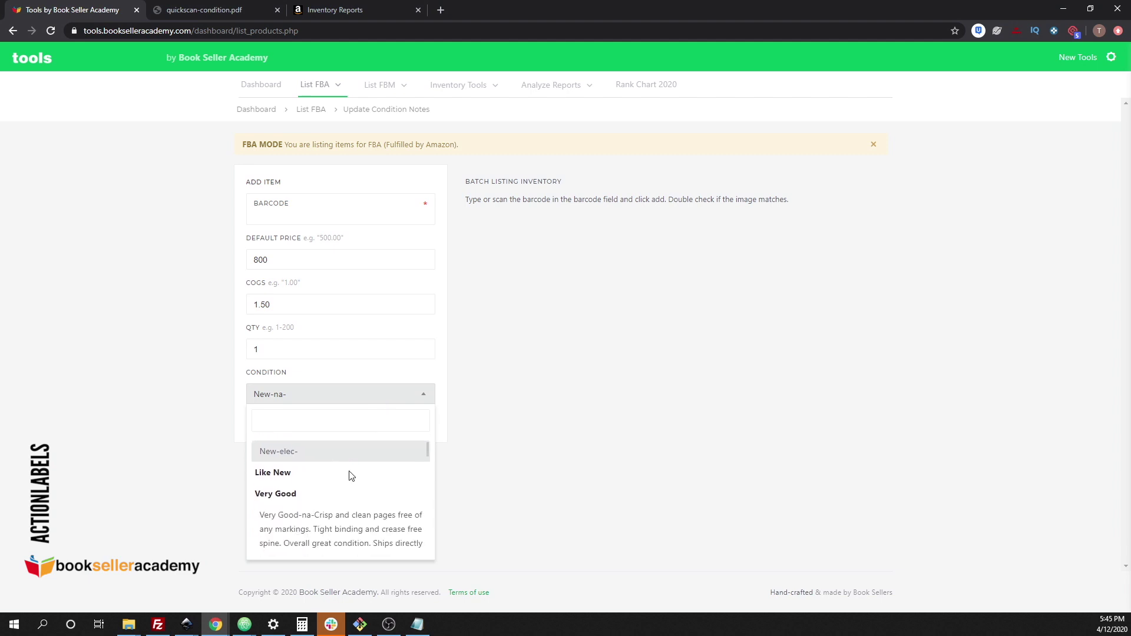
{"action": "scroll", "coordinate": [348, 487], "scroll_direction": "down", "scroll_amount": 1}
{"action": "left_click", "coordinate": [348, 491]}
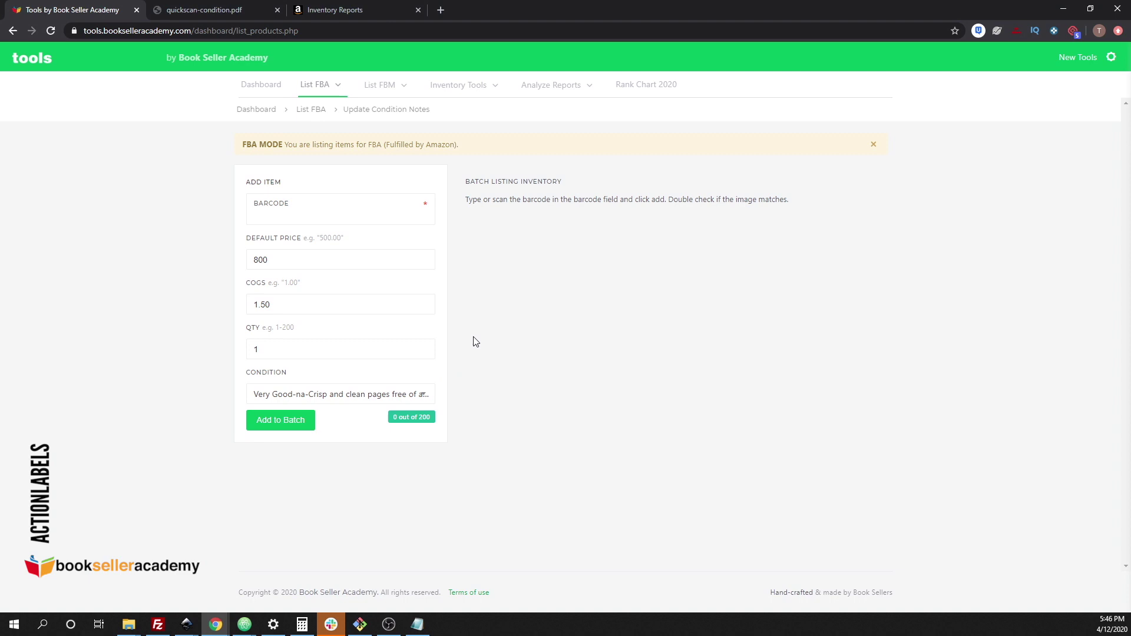
{"action": "left_click", "coordinate": [324, 217]}
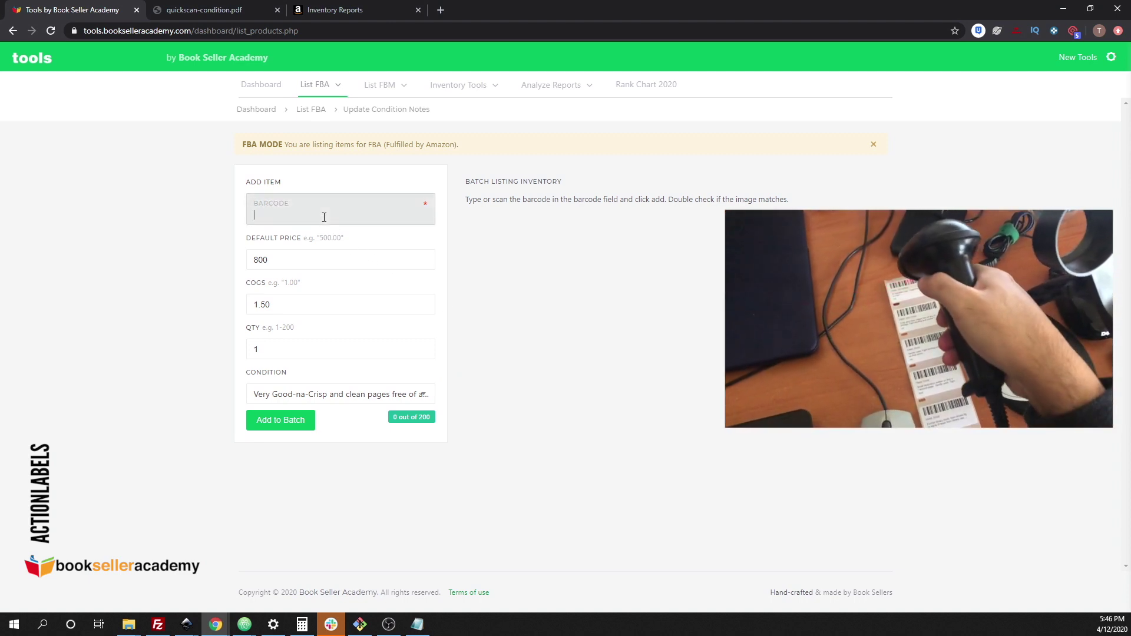
Scan setcond-9 into the Barcode field to switch the condition to Acceptable - CD Included.
{"action": "type", "text": "setcond-9"}
{"action": "key", "text": "Return"}
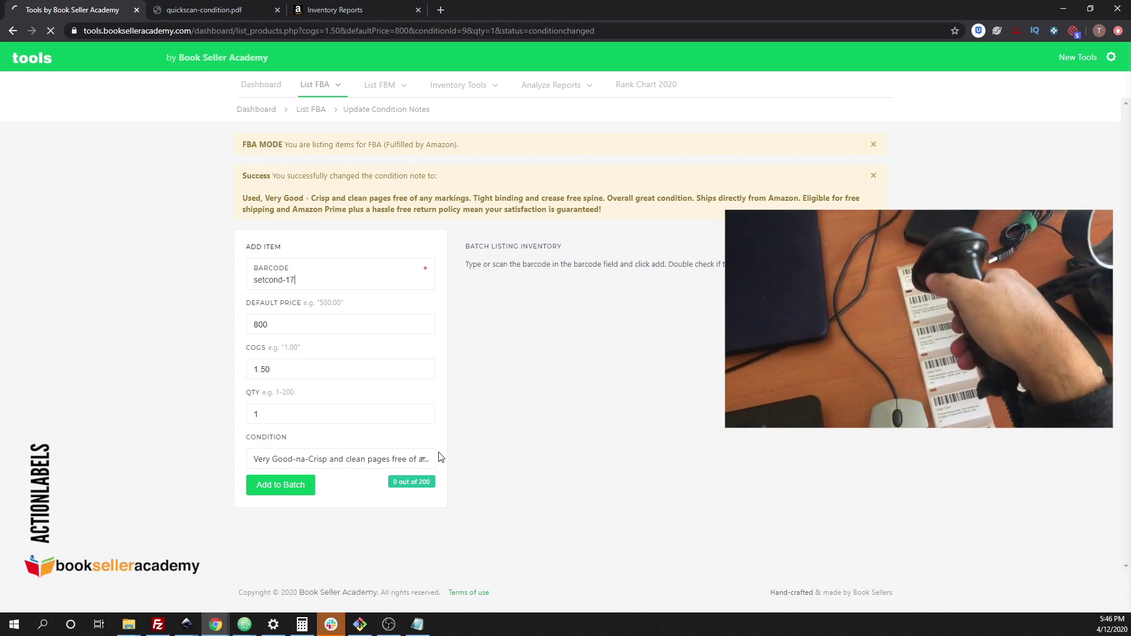
{"action": "key", "text": "Return"}
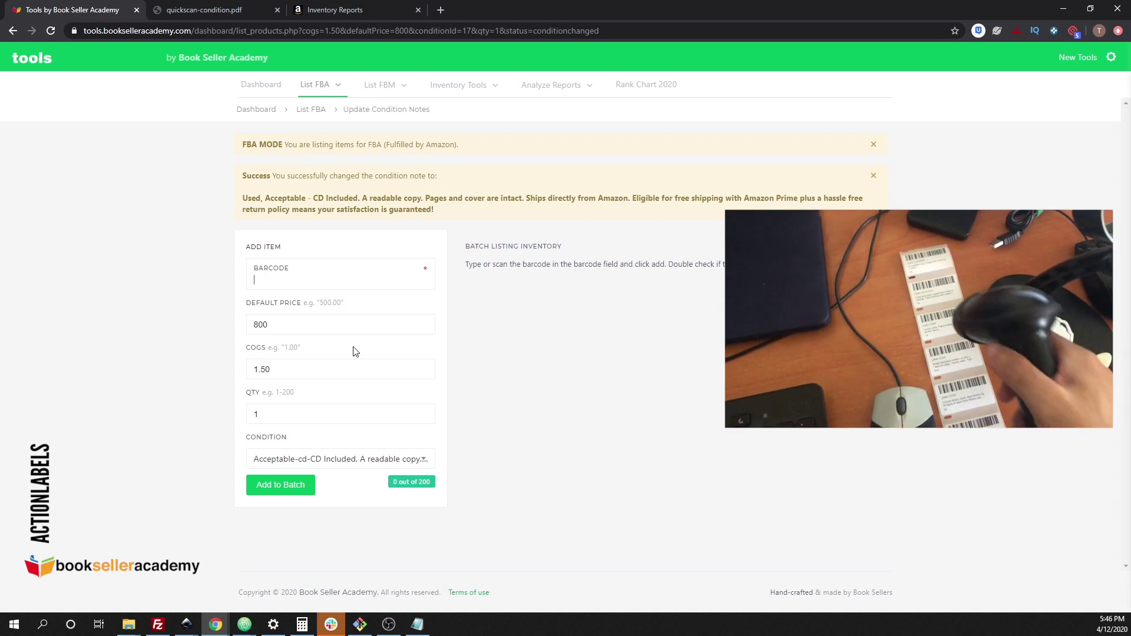
Scan updatecondition16, then setcond-15, switching the condition to Good - small dedication.
{"action": "type", "text": "updatecondition16"}
{"action": "key", "text": "Return"}
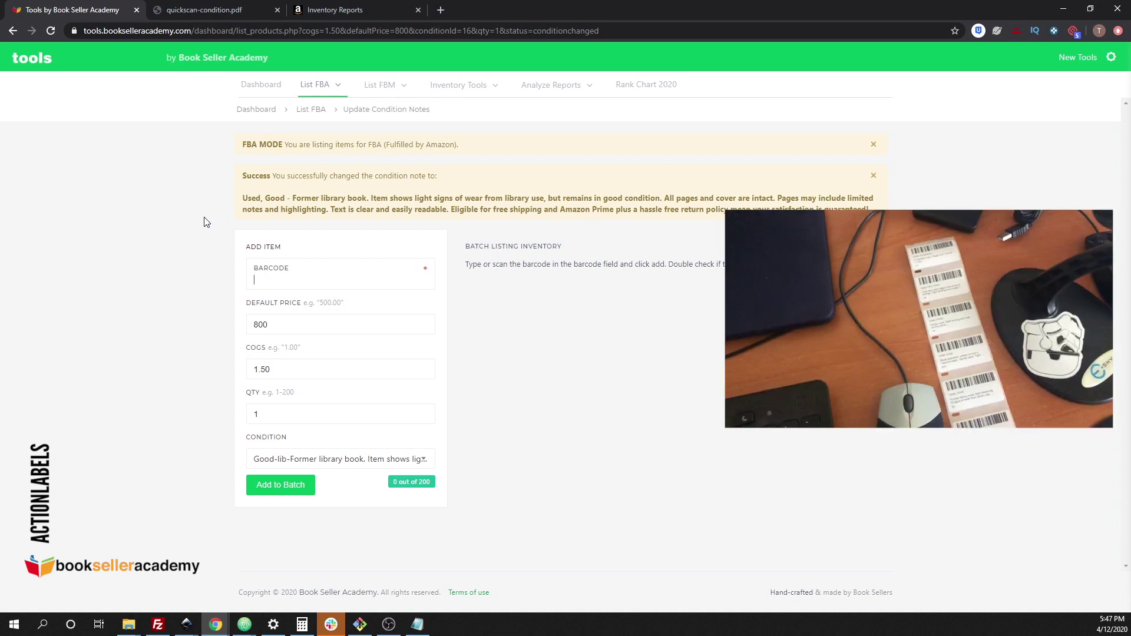
{"action": "type", "text": "setcond-15"}
{"action": "key", "text": "Return"}
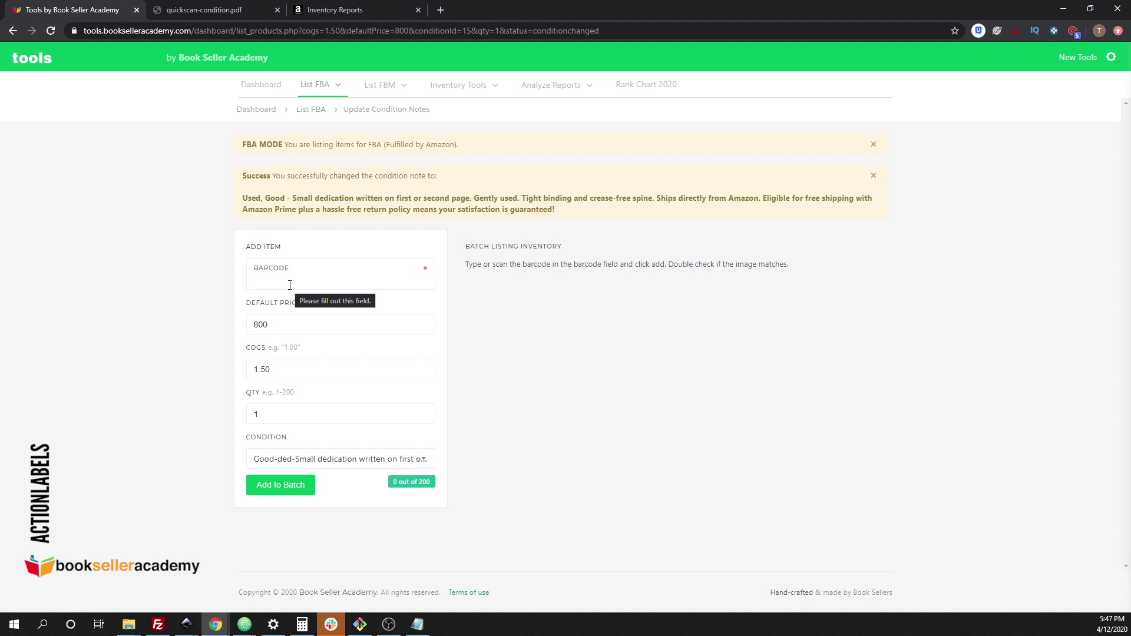
Open List FBM Products and enter price 800, COGS 1.50, quantity 1, shelf location 5.
{"action": "left_click", "coordinate": [377, 95]}
{"action": "left_click", "coordinate": [383, 112]}
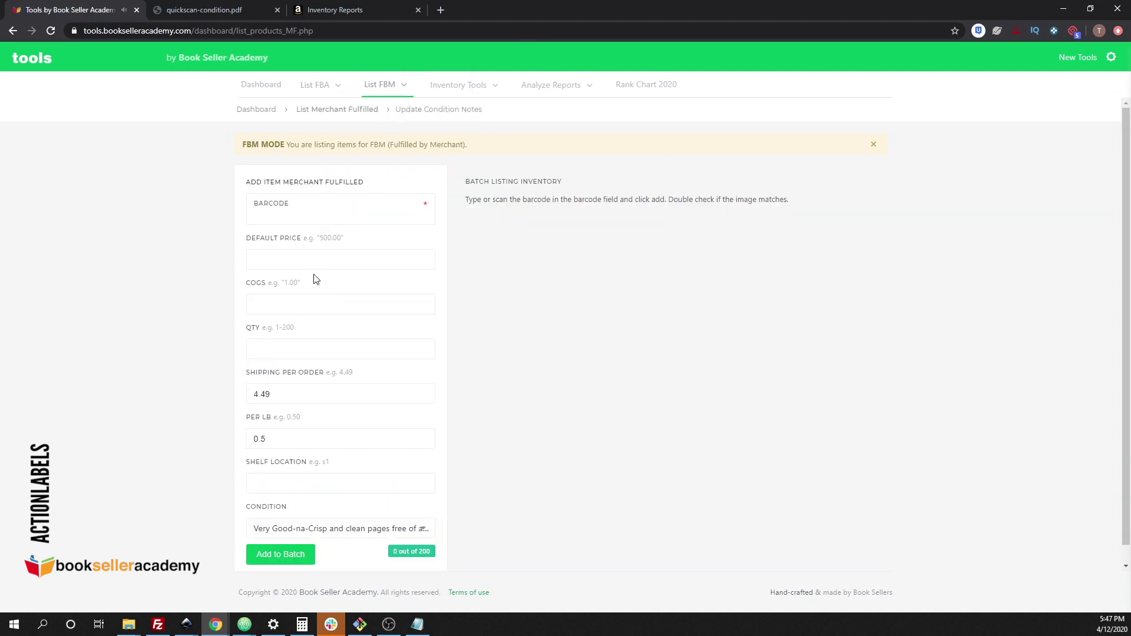
{"action": "left_click", "coordinate": [320, 257]}
{"action": "type", "text": "800"}
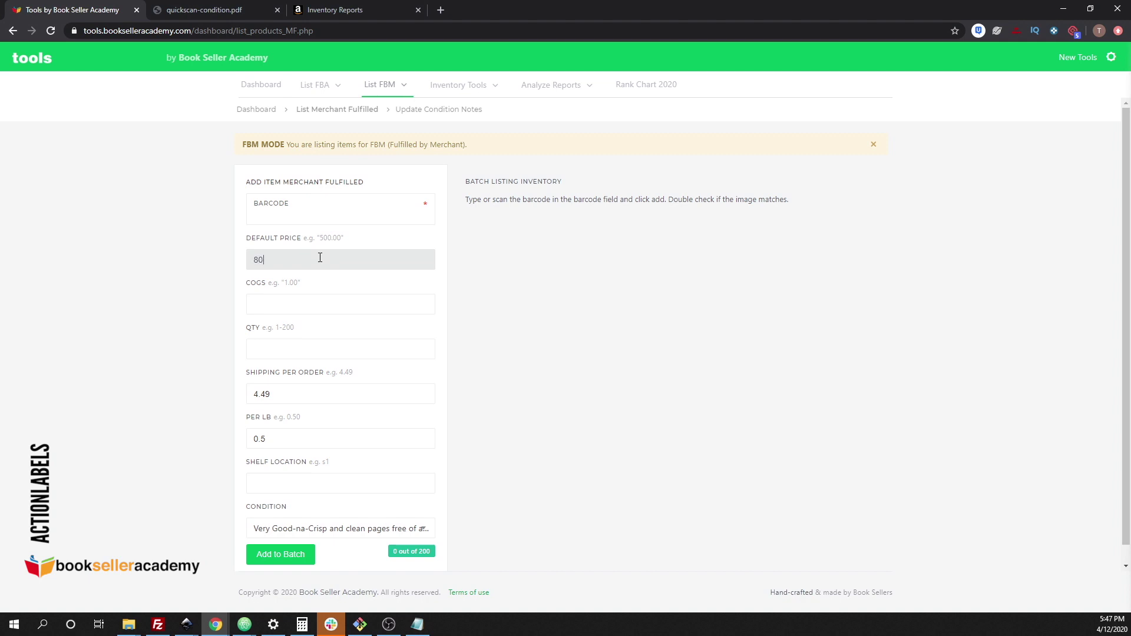
{"action": "left_click", "coordinate": [314, 297]}
{"action": "type", "text": "1.50"}
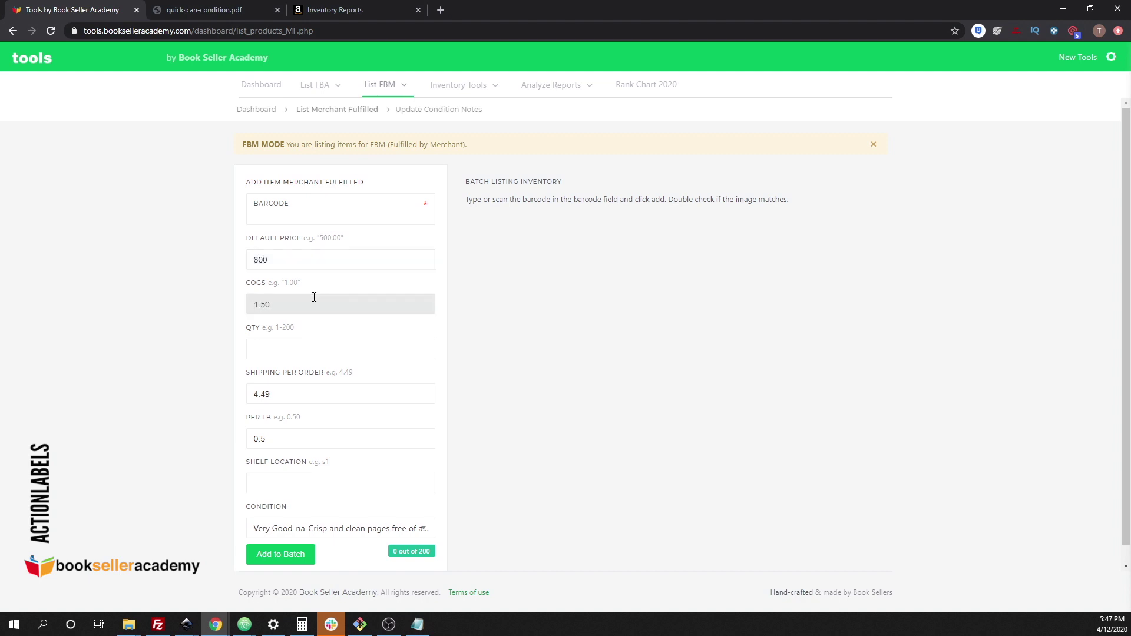
{"action": "left_click", "coordinate": [310, 351]}
{"action": "type", "text": "1"}
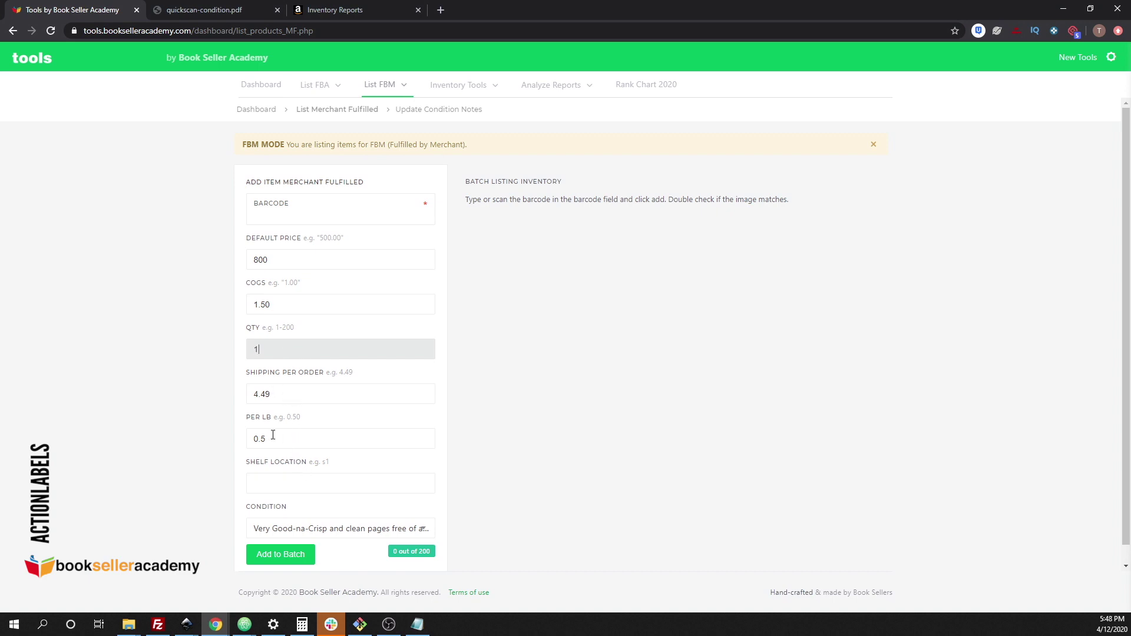
{"action": "left_click", "coordinate": [298, 482]}
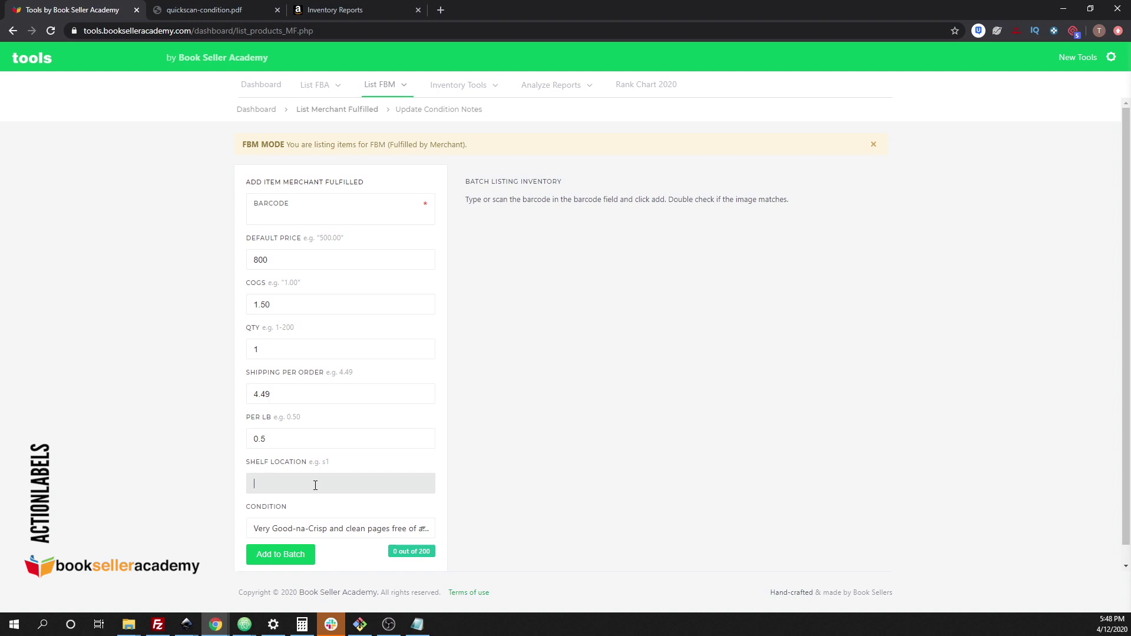
{"action": "type", "text": "5"}
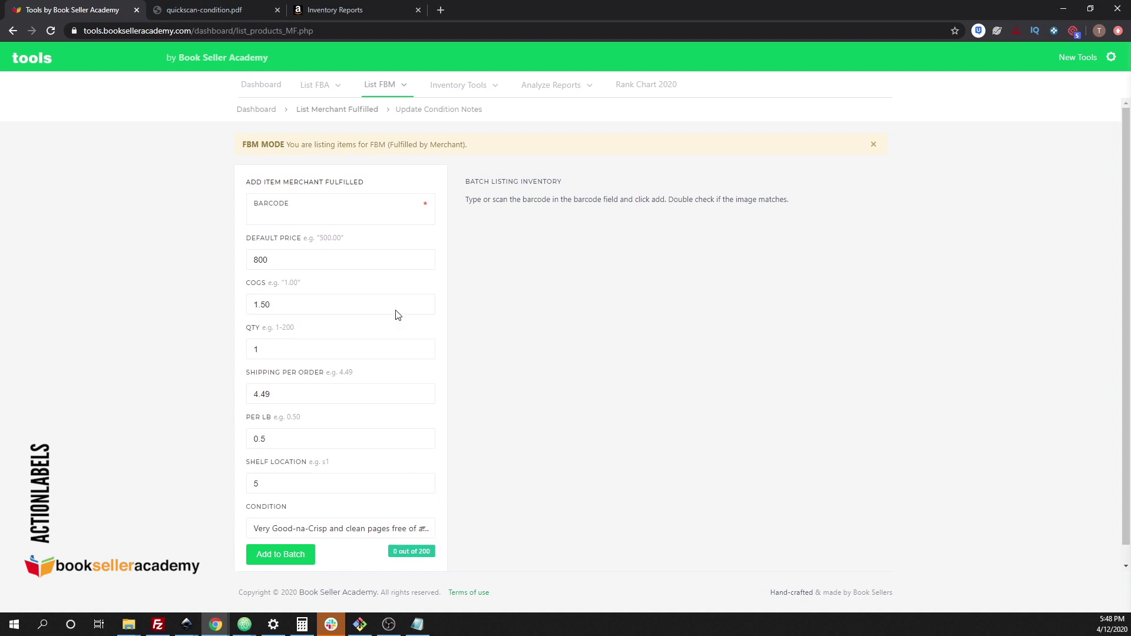
{"action": "left_click", "coordinate": [349, 219]}
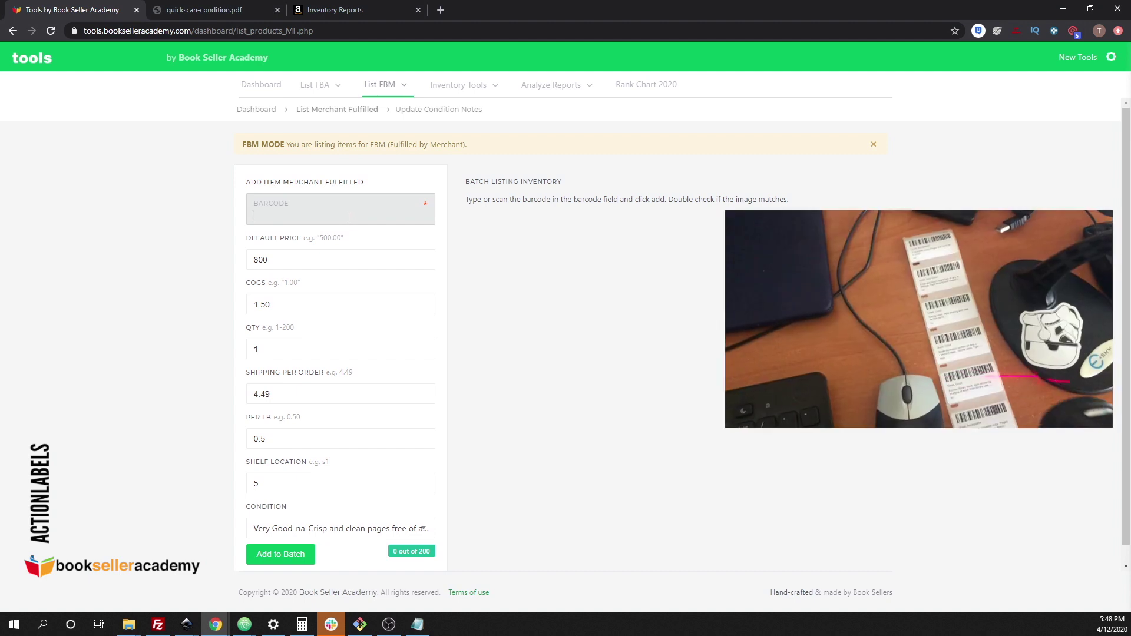
Scan setcond-112 into the FBM Barcode field to set the condition to Acceptable - a readable copy.
{"action": "type", "text": "setcond-112"}
{"action": "key", "text": "Return"}
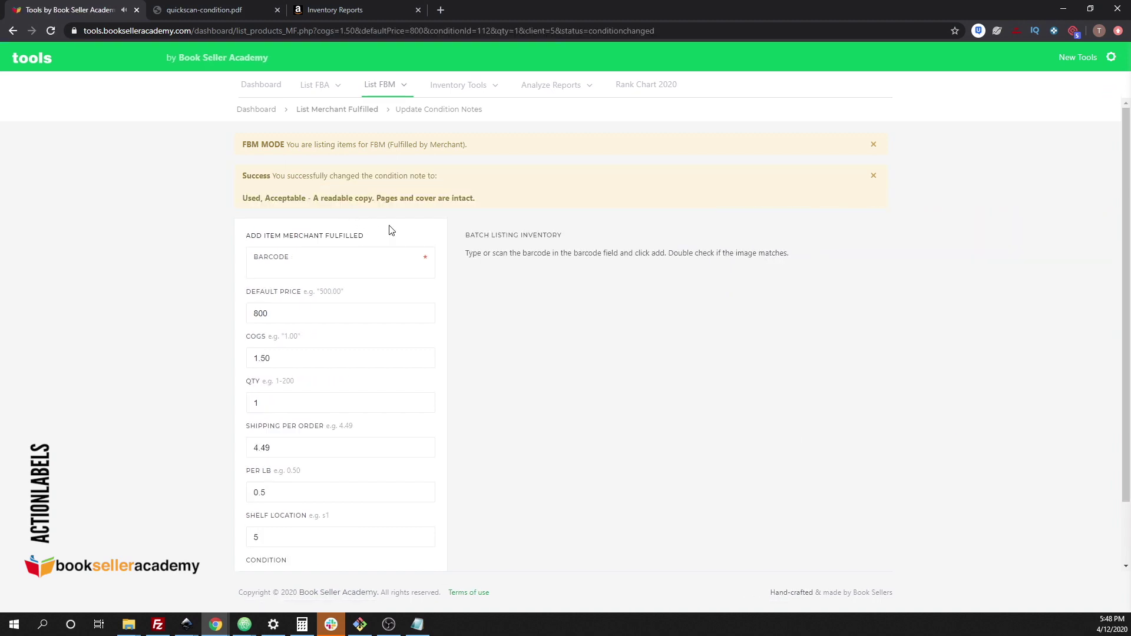
{"action": "scroll", "coordinate": [318, 484], "scroll_direction": "down", "scroll_amount": 2}
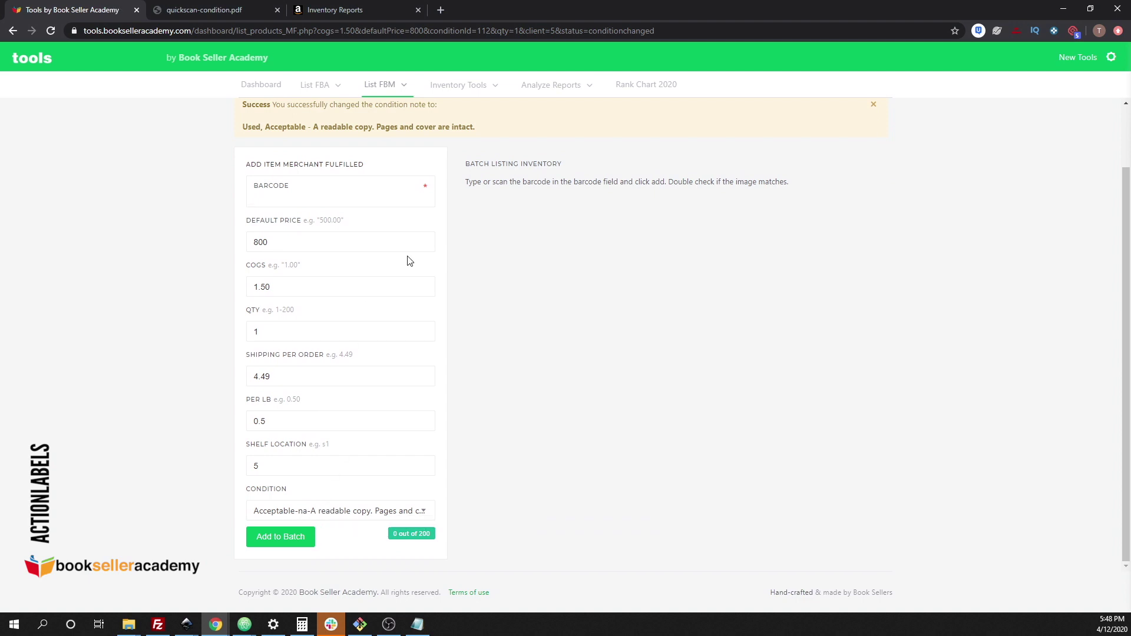
{"action": "scroll", "coordinate": [506, 270], "scroll_direction": "up", "scroll_amount": 2}
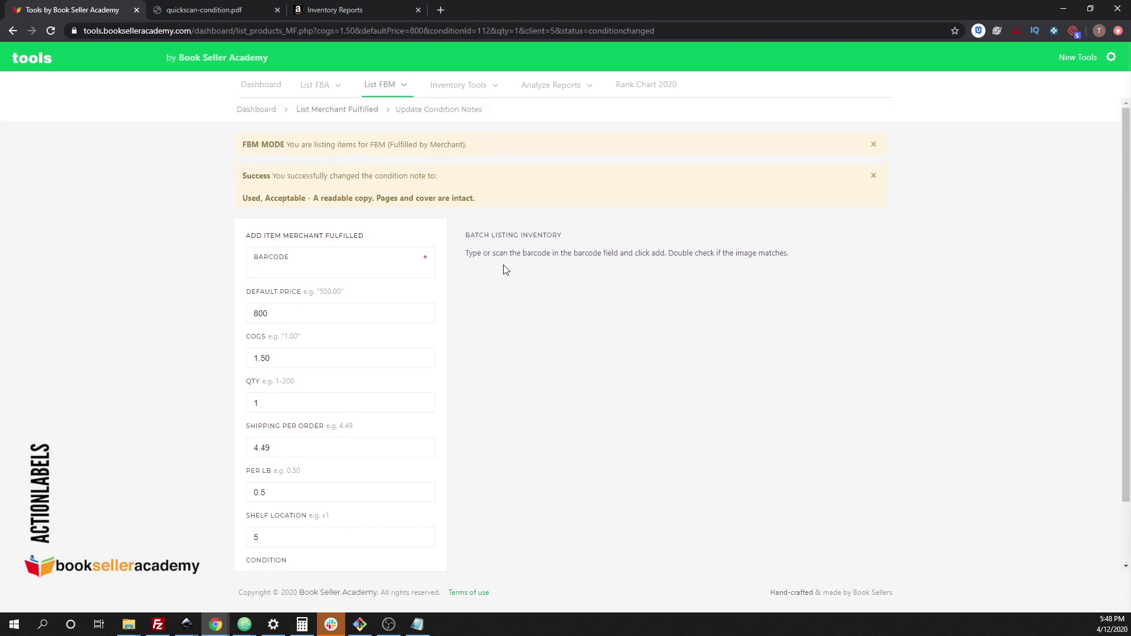